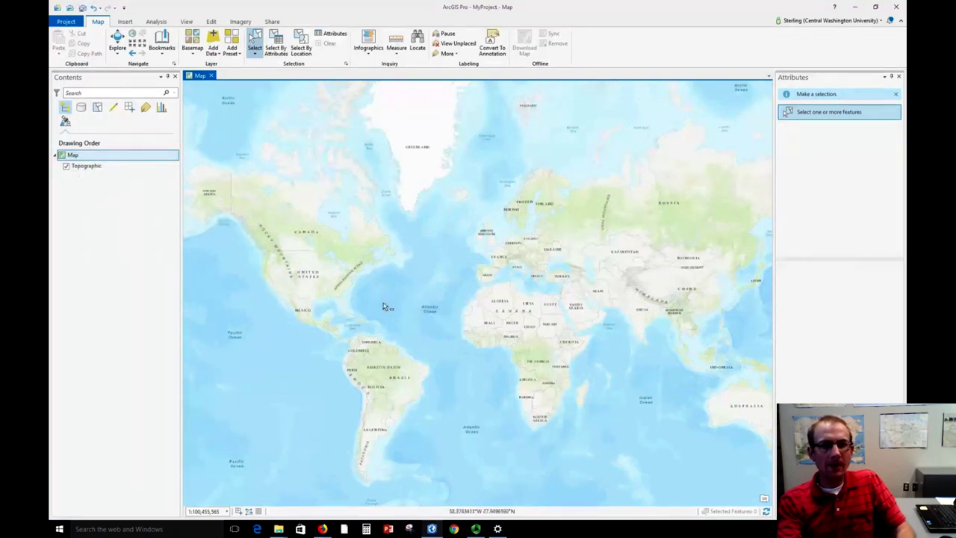
Zoom from the world view into Yakima, Washington, and pan north-east to the river.
{"action": "scroll", "coordinate": [384, 306], "scroll_direction": "up", "scroll_amount": 1}
{"action": "scroll", "coordinate": [366, 302], "scroll_direction": "up", "scroll_amount": 1}
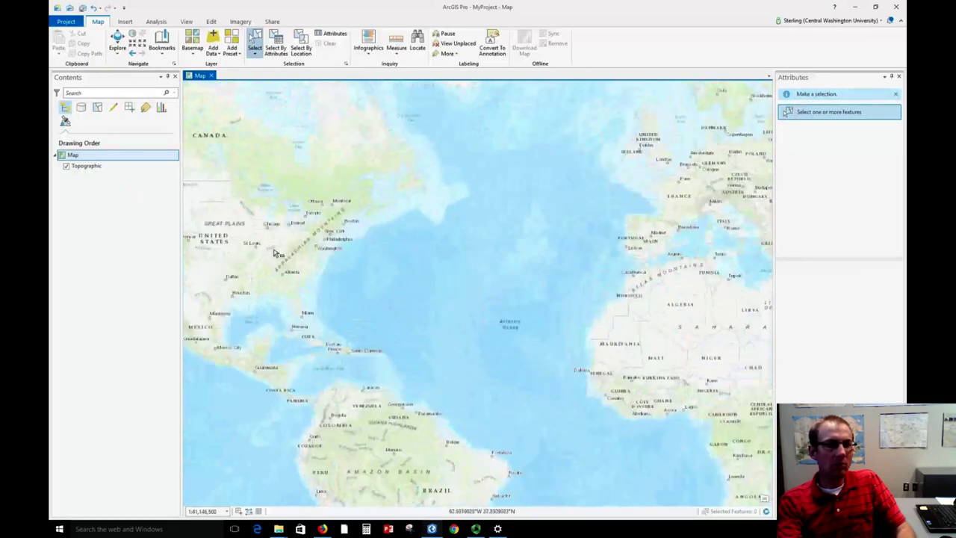
{"action": "left_click_drag", "start_coordinate": [270, 248], "coordinate": [347, 319]}
{"action": "scroll", "coordinate": [231, 248], "scroll_direction": "up", "scroll_amount": 1}
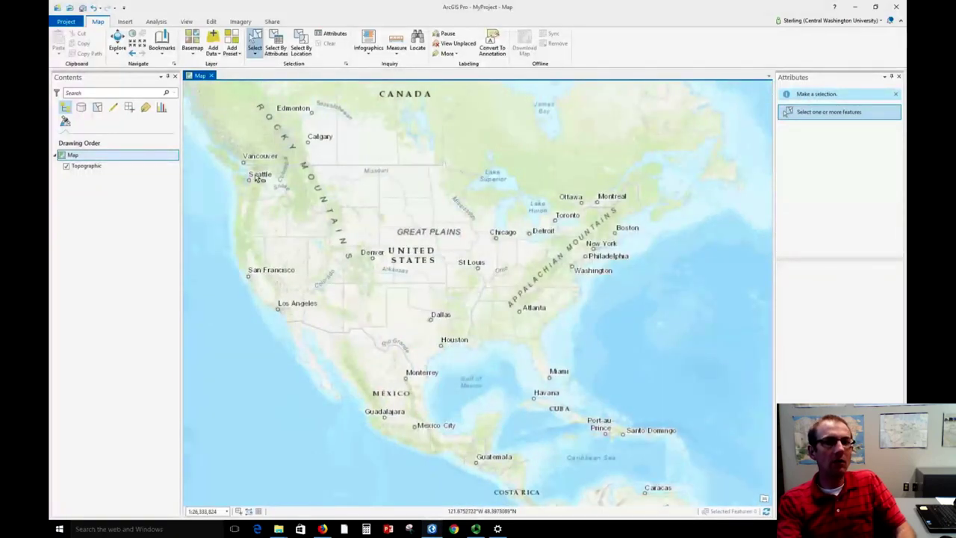
{"action": "scroll", "coordinate": [257, 183], "scroll_direction": "up", "scroll_amount": 10}
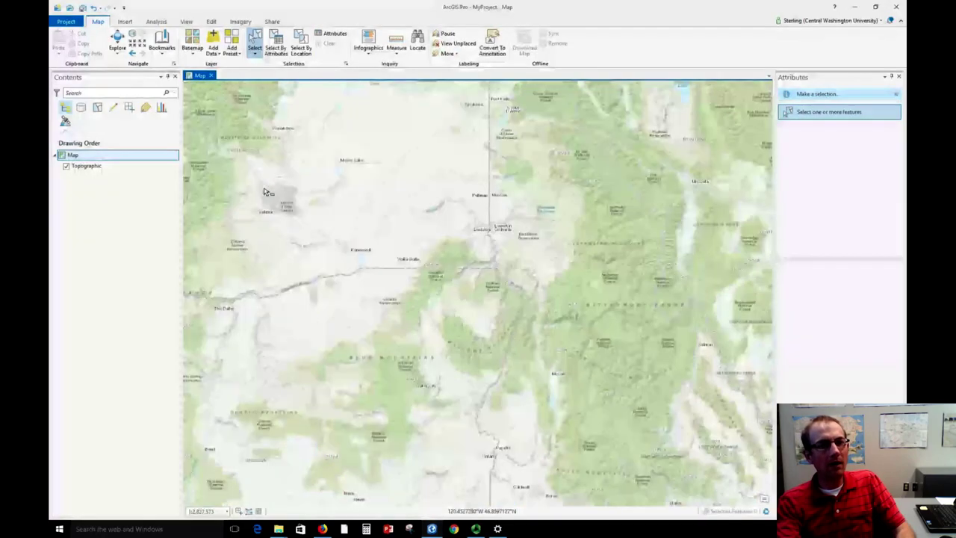
{"action": "scroll", "coordinate": [257, 222], "scroll_direction": "up", "scroll_amount": 10}
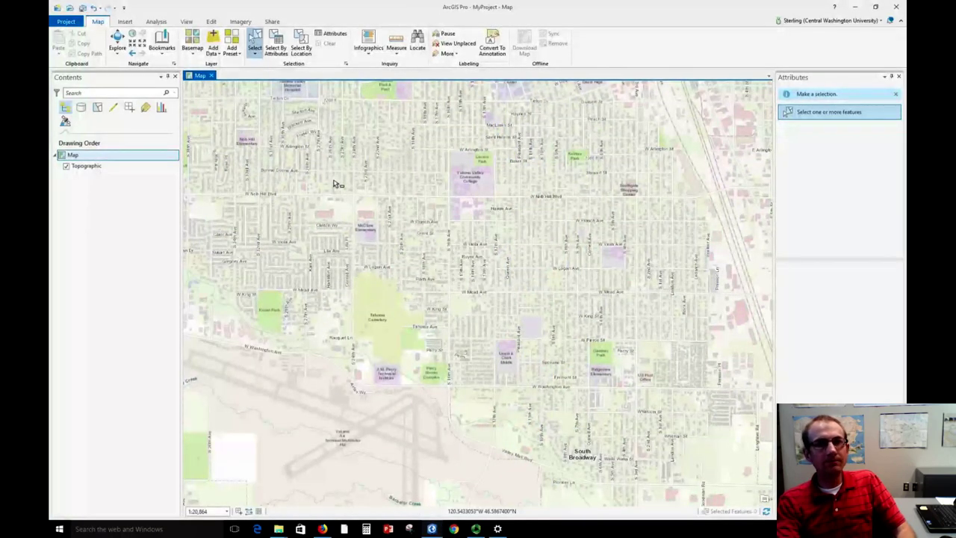
{"action": "left_click_drag", "start_coordinate": [587, 164], "coordinate": [356, 464]}
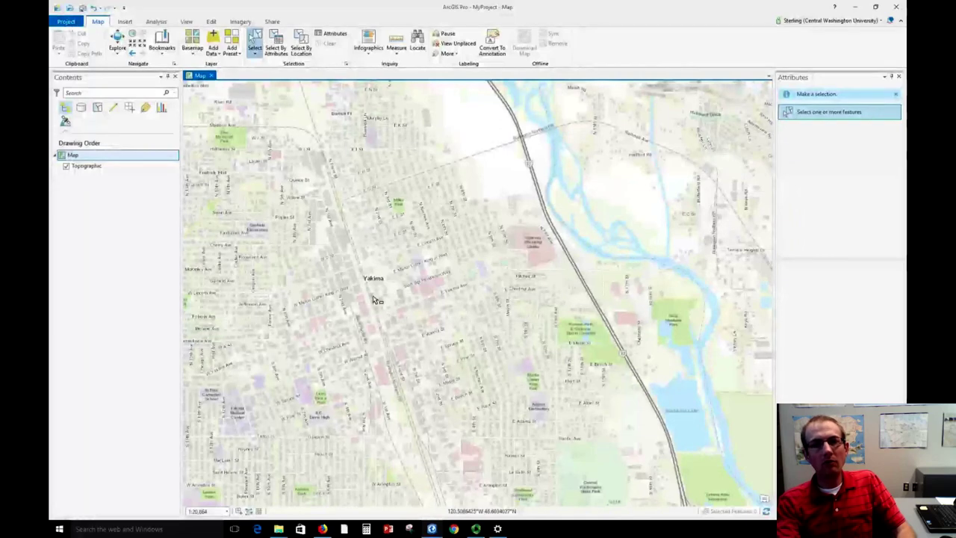
{"action": "left_click_drag", "start_coordinate": [506, 270], "coordinate": [333, 396]}
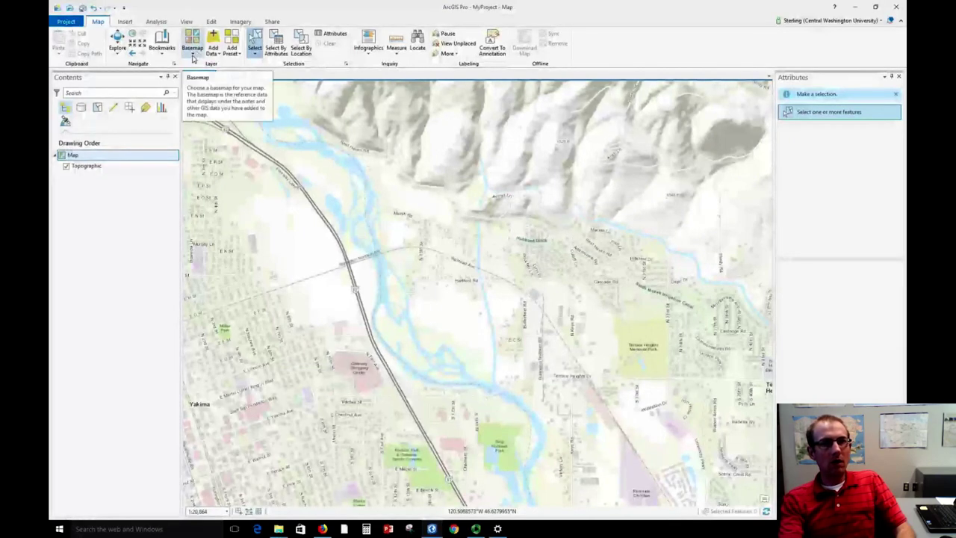
Switch the basemap to Imagery and zoom in on downtown Yakima with the Explore tool.
{"action": "left_click", "coordinate": [195, 49]}
{"action": "left_click", "coordinate": [219, 87]}
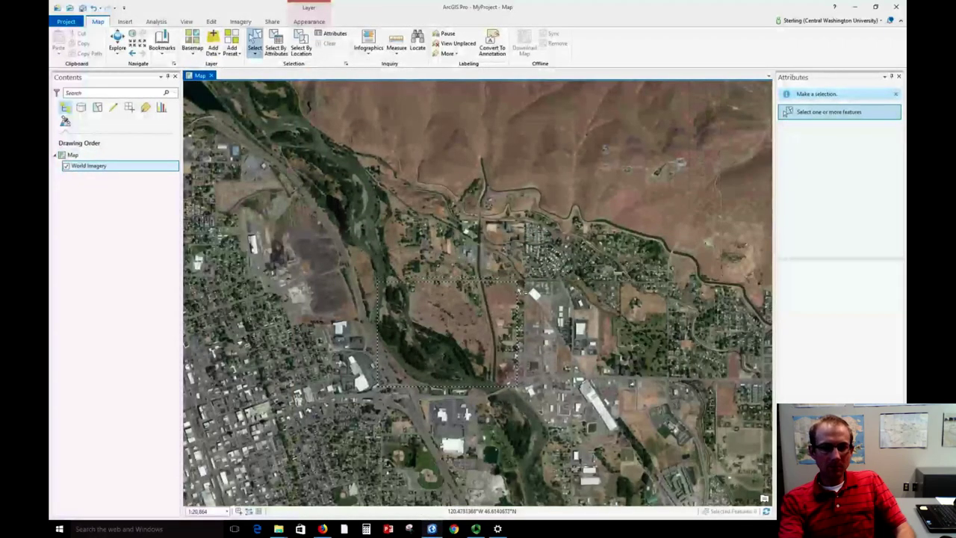
{"action": "left_click", "coordinate": [118, 41]}
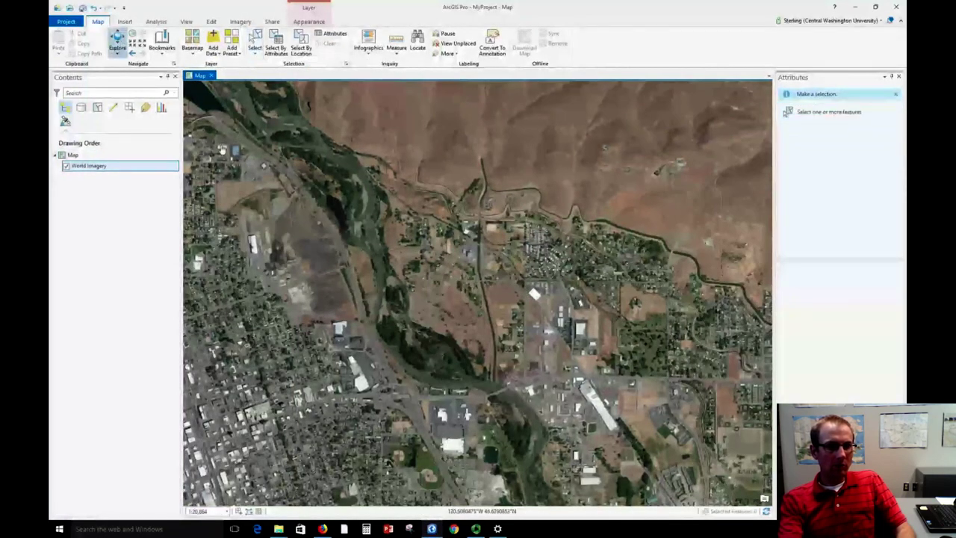
{"action": "scroll", "coordinate": [566, 228], "scroll_direction": "up", "scroll_amount": 4}
{"action": "left_click_drag", "start_coordinate": [394, 299], "coordinate": [611, 229]}
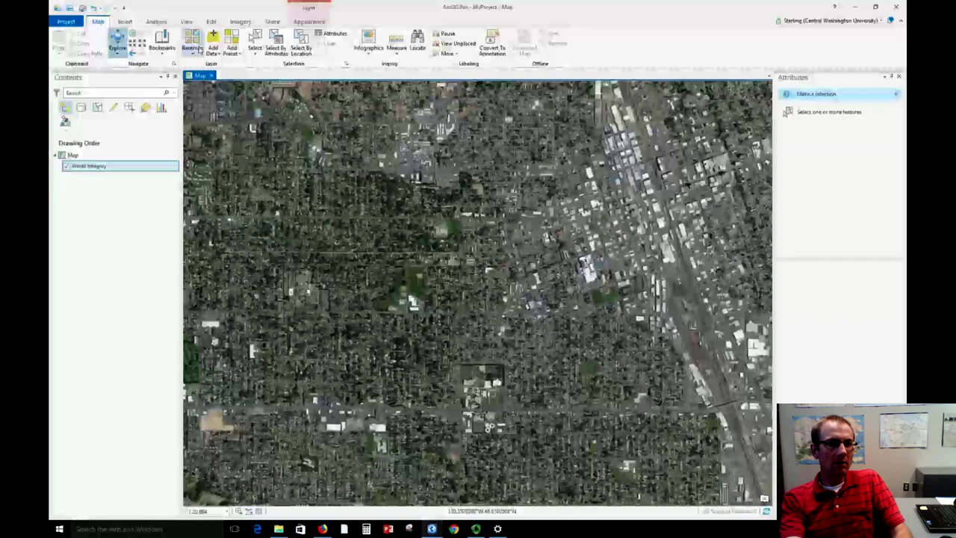
Switch the basemap to Light Gray Canvas and zoom back out to city scale.
{"action": "left_click", "coordinate": [192, 55]}
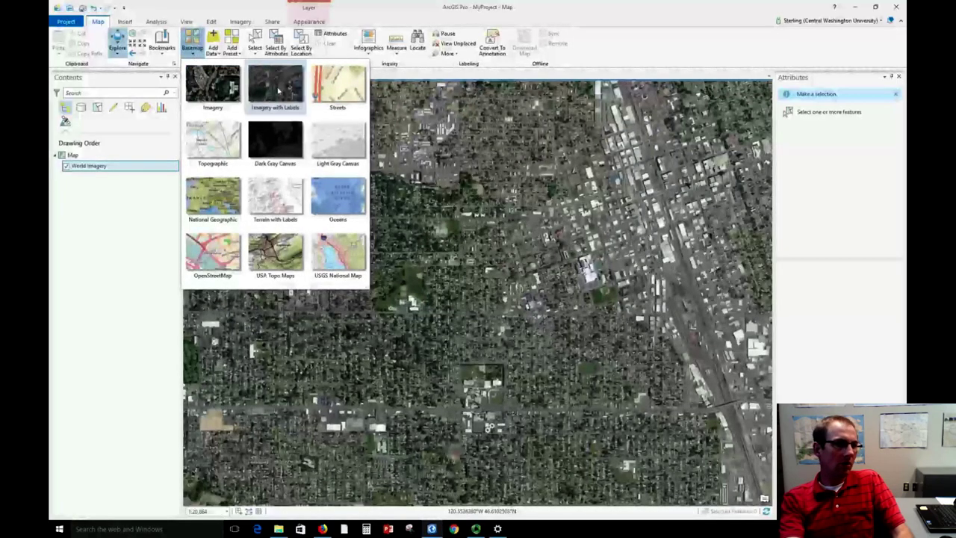
{"action": "left_click", "coordinate": [354, 145]}
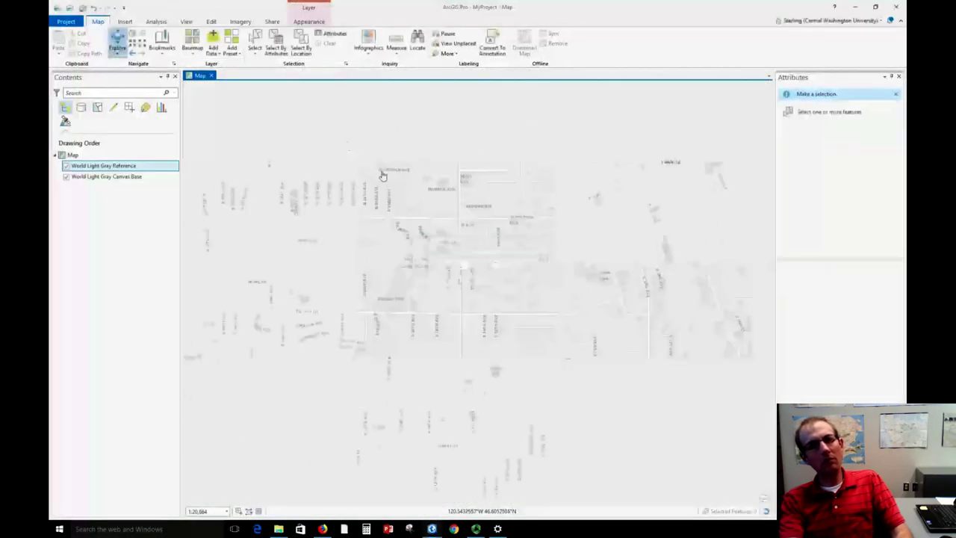
{"action": "scroll", "coordinate": [416, 252], "scroll_direction": "down", "scroll_amount": 4}
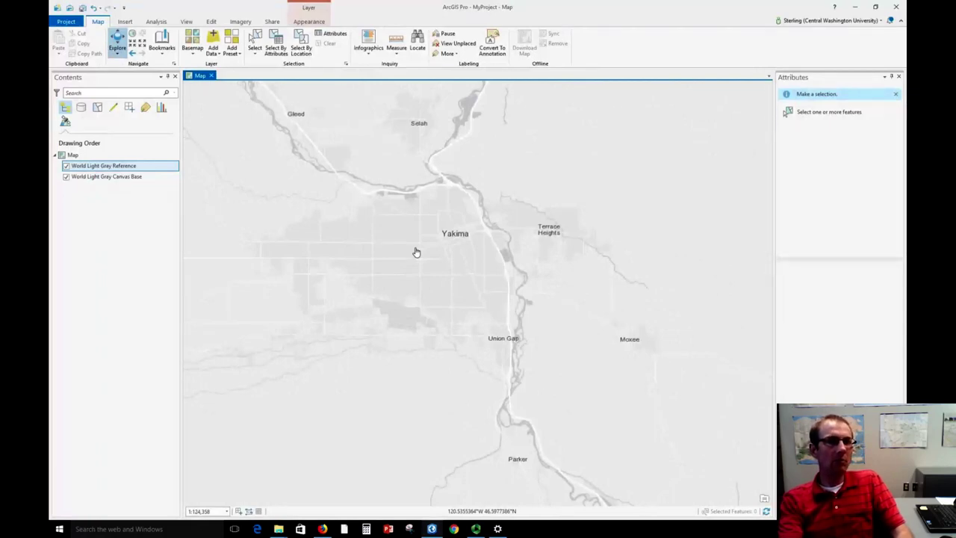
Switch to the OpenStreetMap basemap and zoom out to about 1:2,827,573 over Washington and Oregon.
{"action": "left_click", "coordinate": [193, 53]}
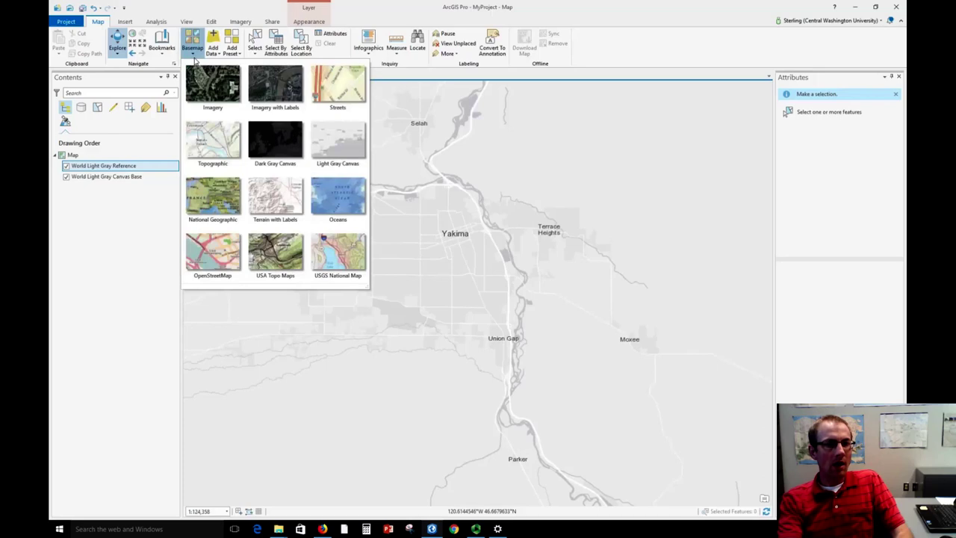
{"action": "left_click", "coordinate": [218, 250]}
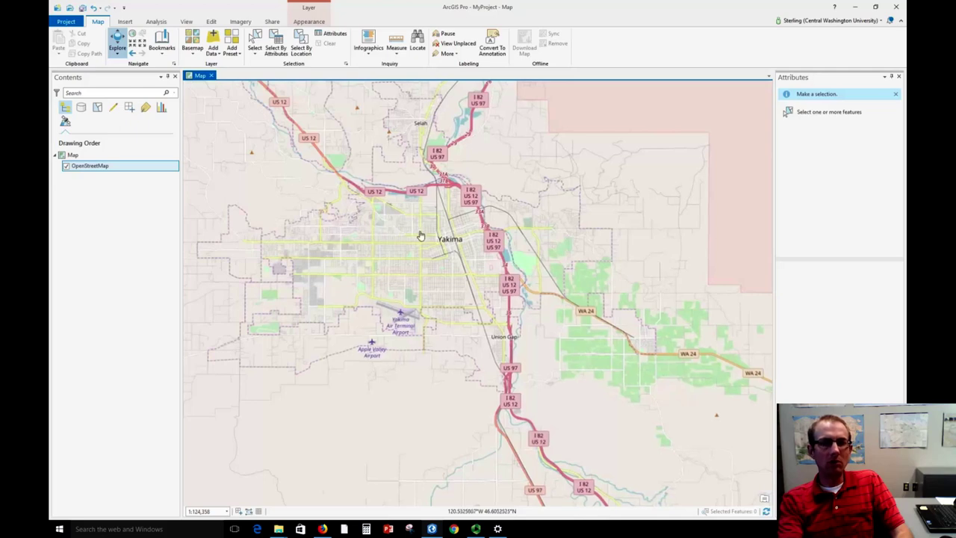
{"action": "scroll", "coordinate": [420, 235], "scroll_direction": "up", "scroll_amount": 3}
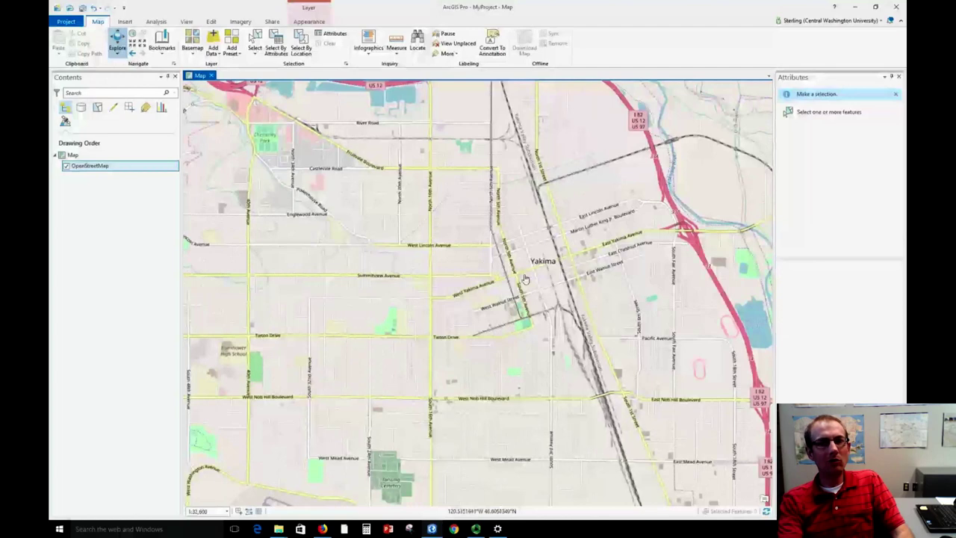
{"action": "left_click_drag", "start_coordinate": [523, 279], "coordinate": [433, 274]}
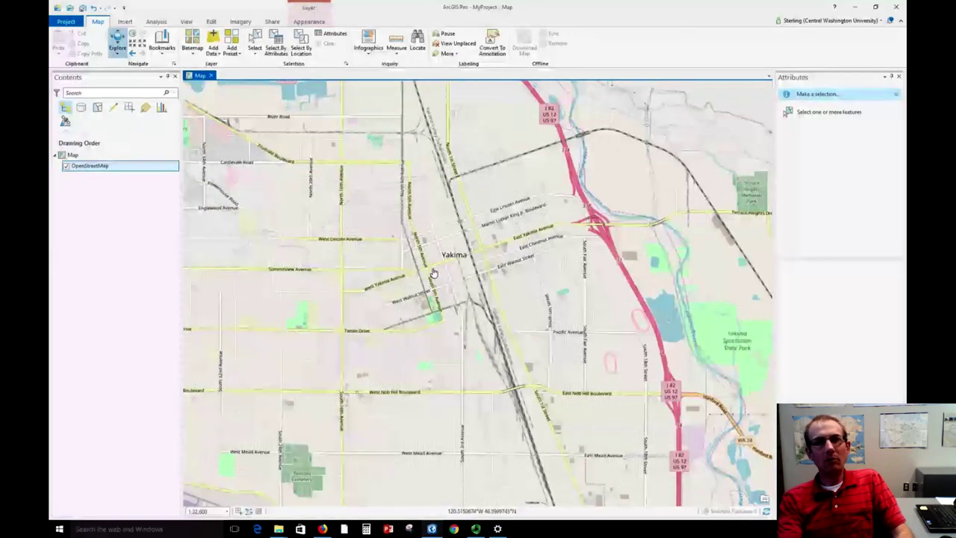
{"action": "scroll", "coordinate": [433, 273], "scroll_direction": "down", "scroll_amount": 6}
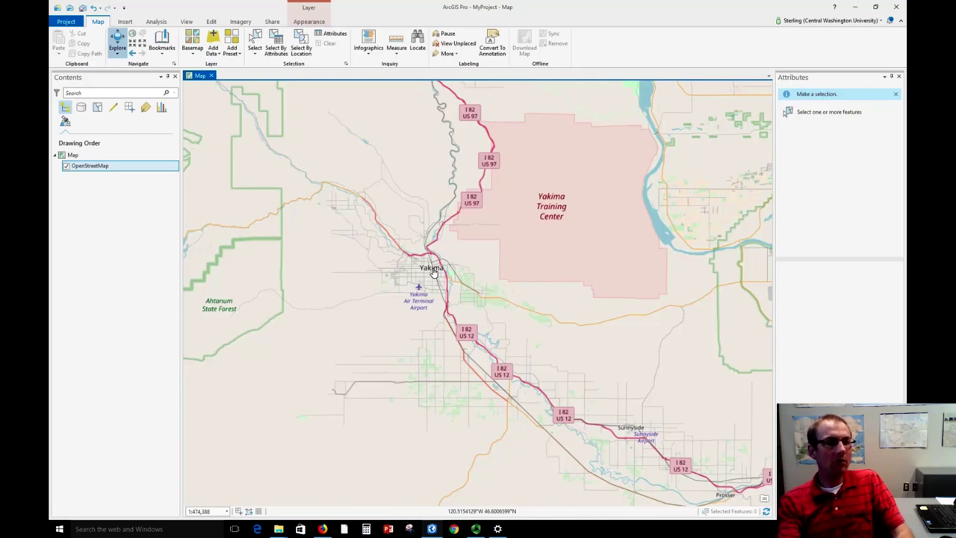
{"action": "scroll", "coordinate": [432, 272], "scroll_direction": "down", "scroll_amount": 5}
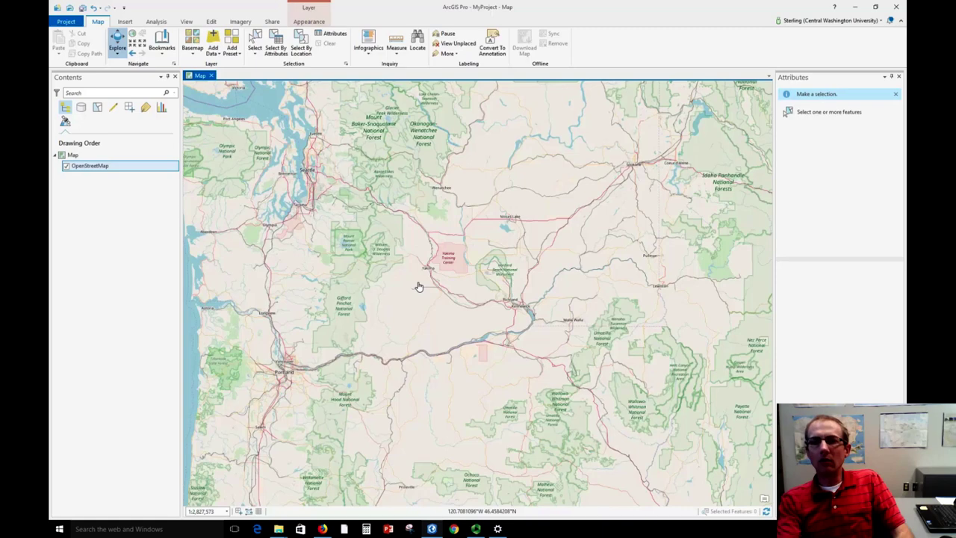
Search the Living Atlas in Add Data for 'zip' and pick United States ZIP Code Boundaries 2017.
{"action": "left_click", "coordinate": [215, 54]}
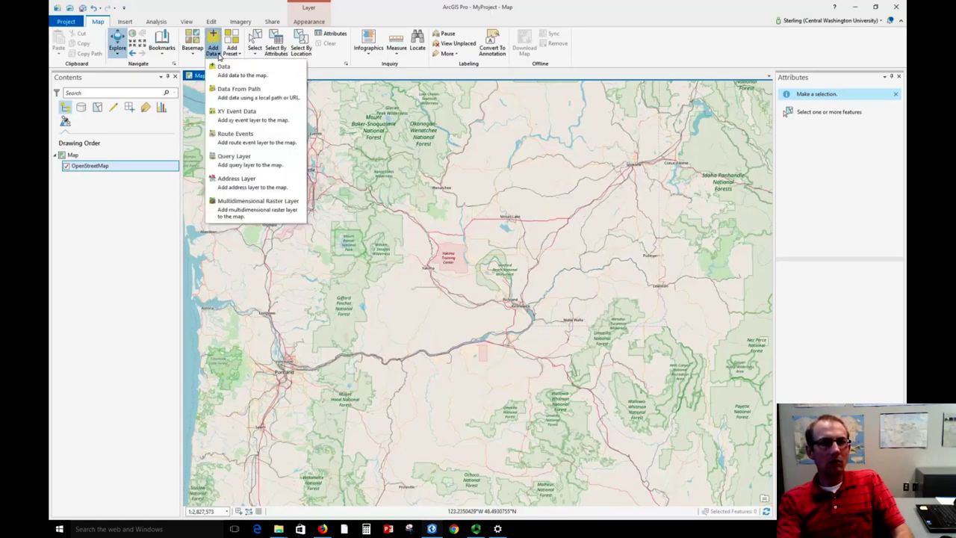
{"action": "left_click", "coordinate": [276, 75]}
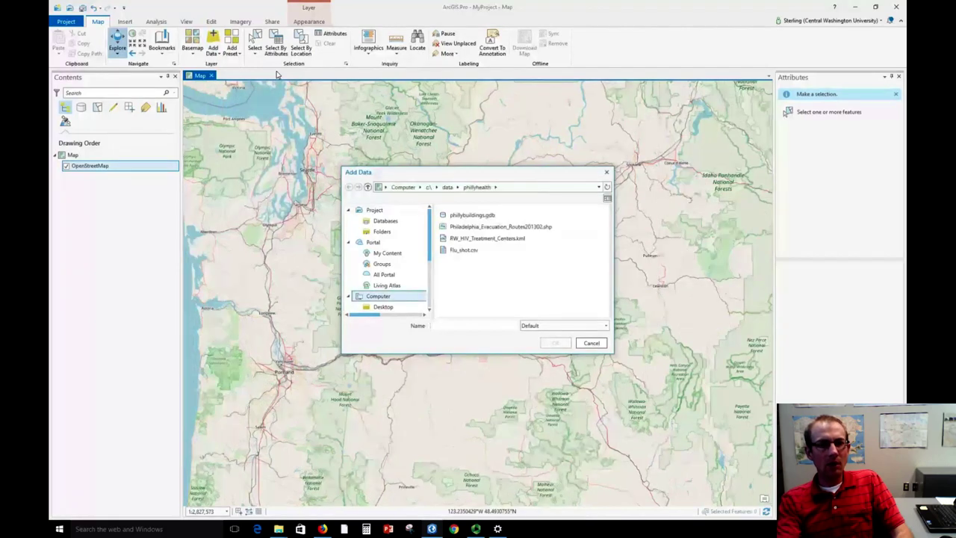
{"action": "left_click", "coordinate": [392, 289]}
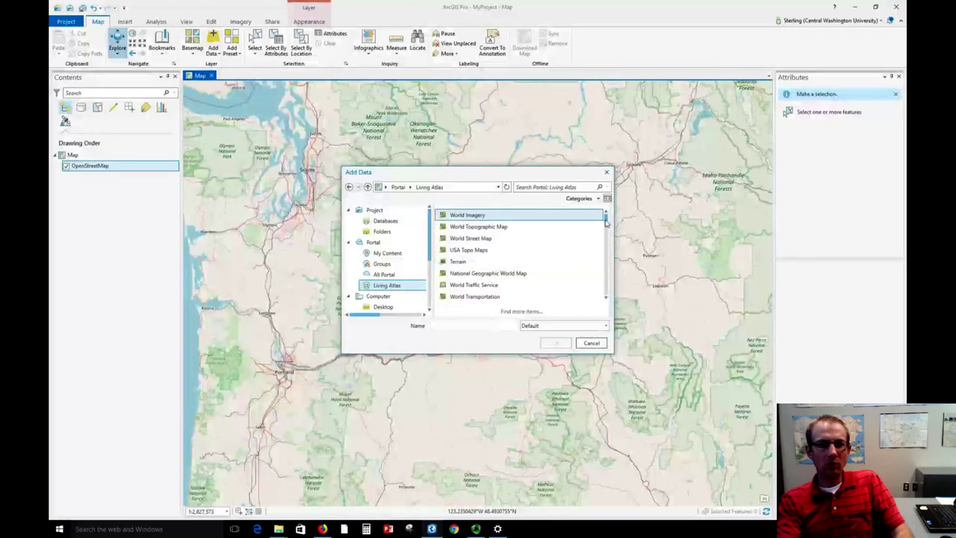
{"action": "left_click_drag", "start_coordinate": [606, 221], "coordinate": [605, 255]}
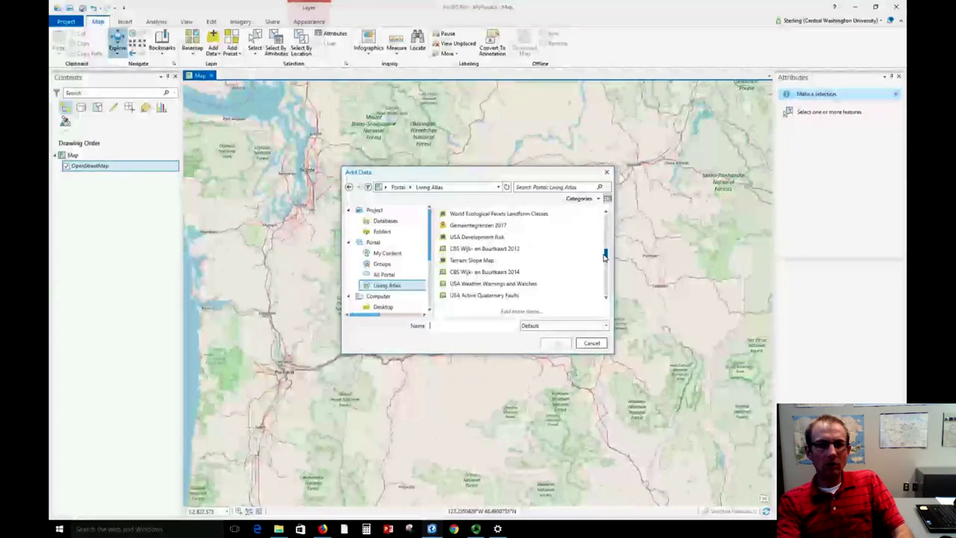
{"action": "left_click_drag", "start_coordinate": [605, 255], "coordinate": [605, 261]}
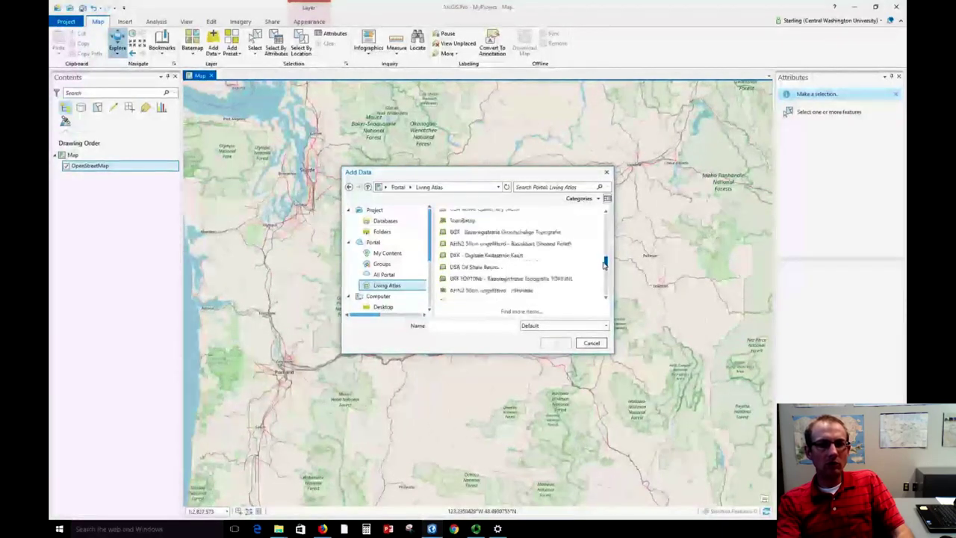
{"action": "left_click_drag", "start_coordinate": [605, 264], "coordinate": [602, 296]}
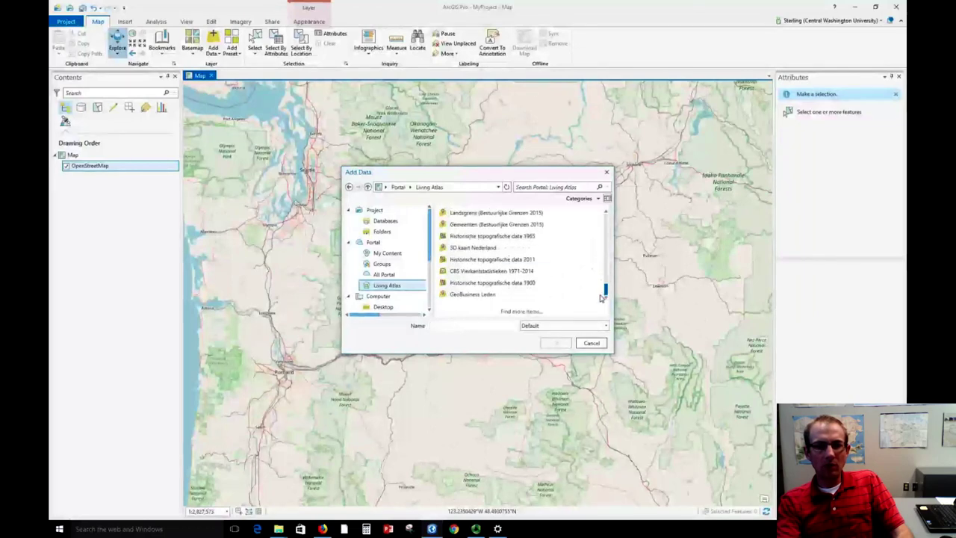
{"action": "left_click", "coordinate": [550, 188]}
{"action": "type", "text": "zip"}
{"action": "key", "text": "Return"}
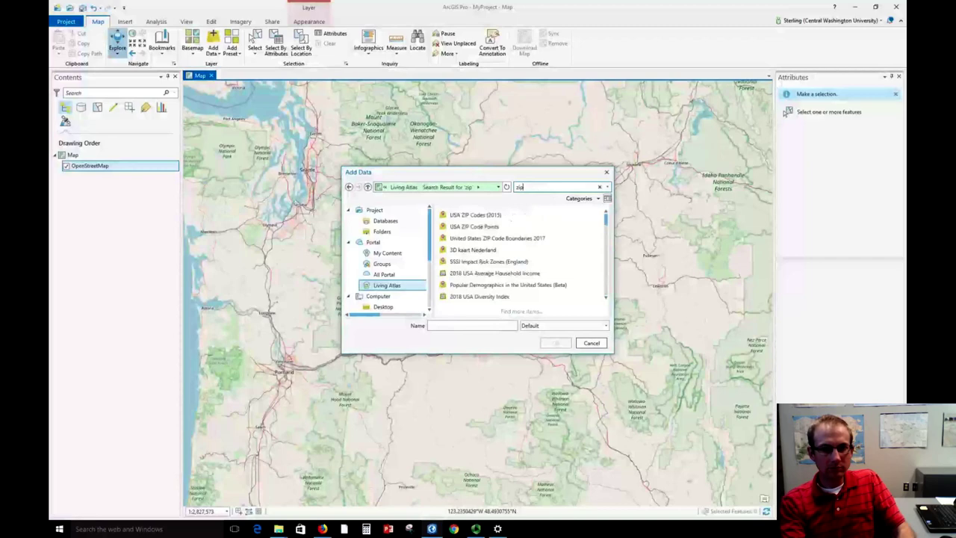
{"action": "left_click", "coordinate": [482, 239]}
Add the ZIP code layer, then remove USA_ZipCode from Contents after zooming to North America.
{"action": "left_click", "coordinate": [554, 343]}
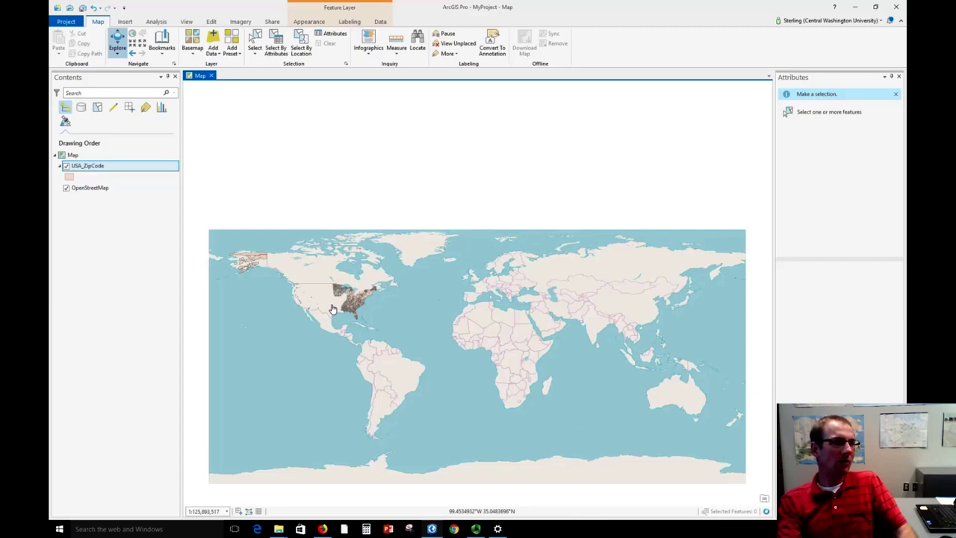
{"action": "scroll", "coordinate": [333, 308], "scroll_direction": "up", "scroll_amount": 4}
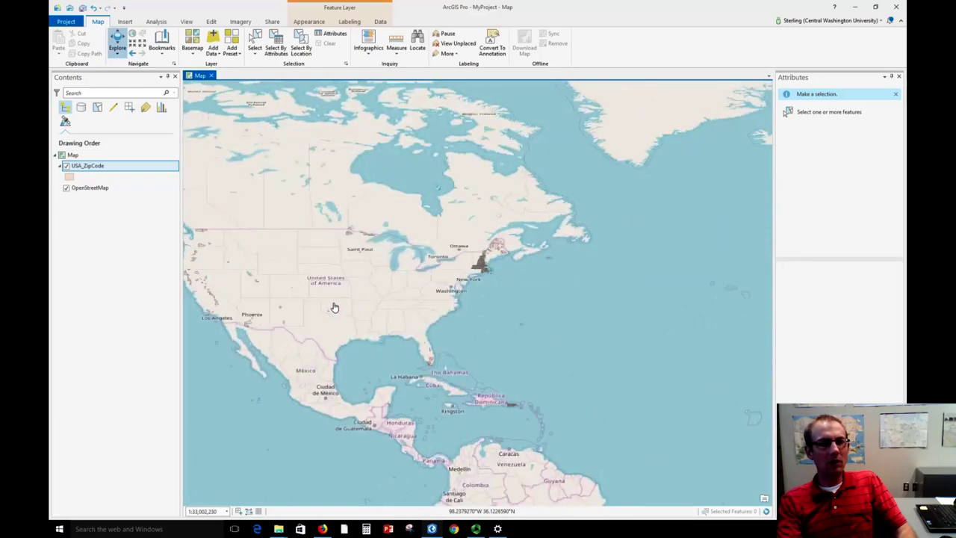
{"action": "right_click", "coordinate": [127, 173]}
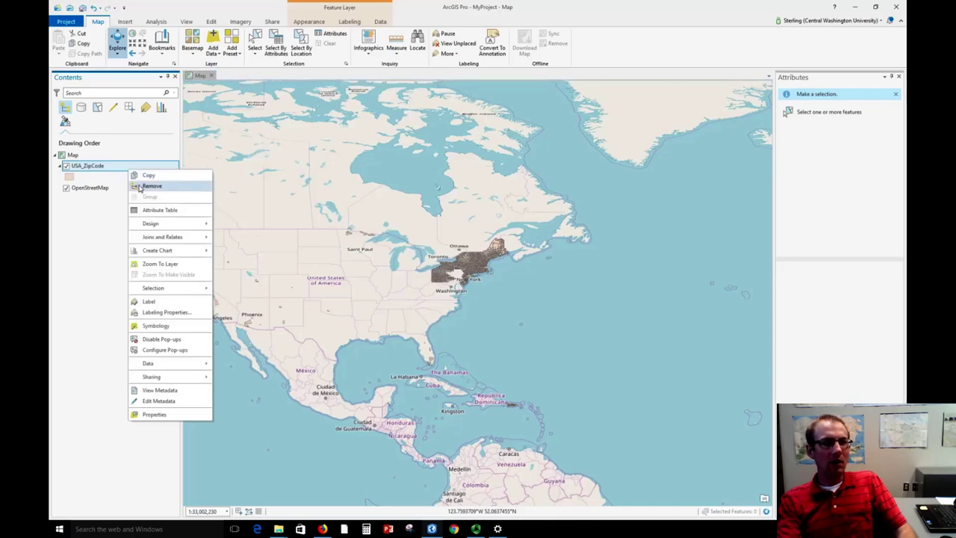
{"action": "left_click", "coordinate": [139, 187]}
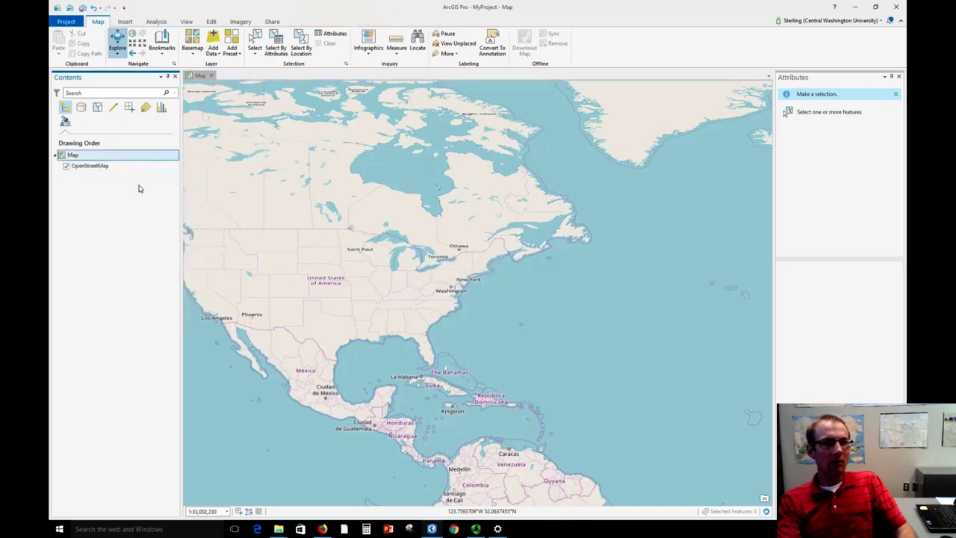
Search the Living Atlas for 'area code' and add the USA Telephone Area Codes layer.
{"action": "left_click", "coordinate": [213, 50]}
{"action": "left_click", "coordinate": [224, 69]}
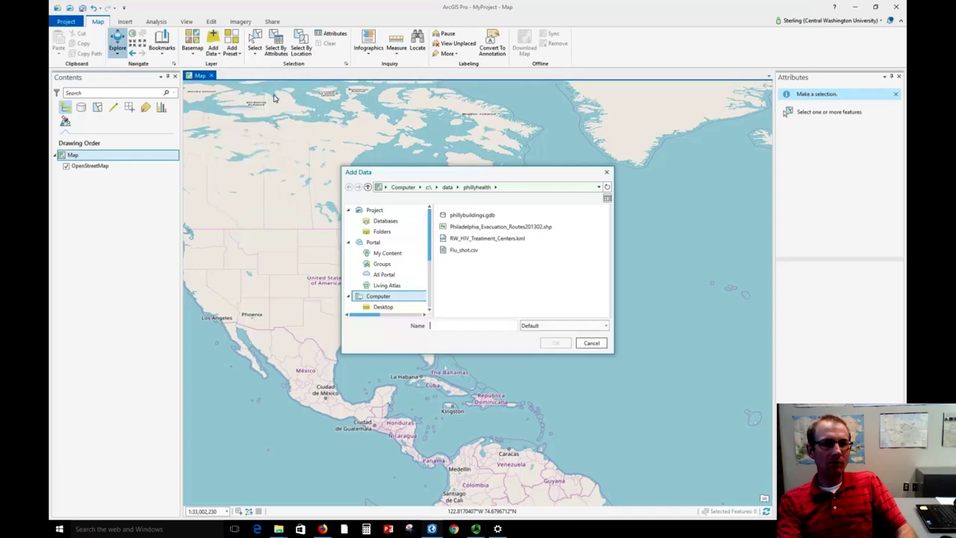
{"action": "left_click", "coordinate": [395, 290]}
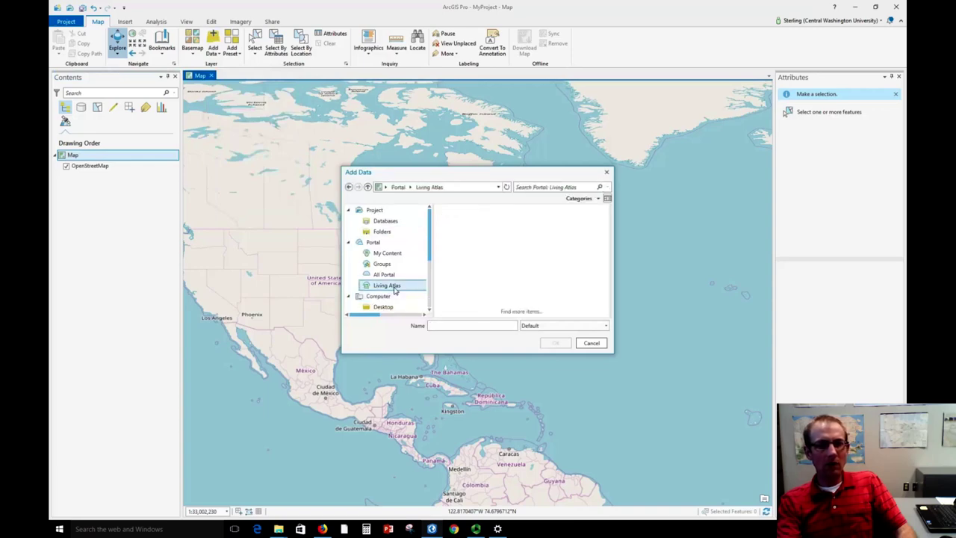
{"action": "left_click", "coordinate": [558, 190]}
{"action": "type", "text": "area"}
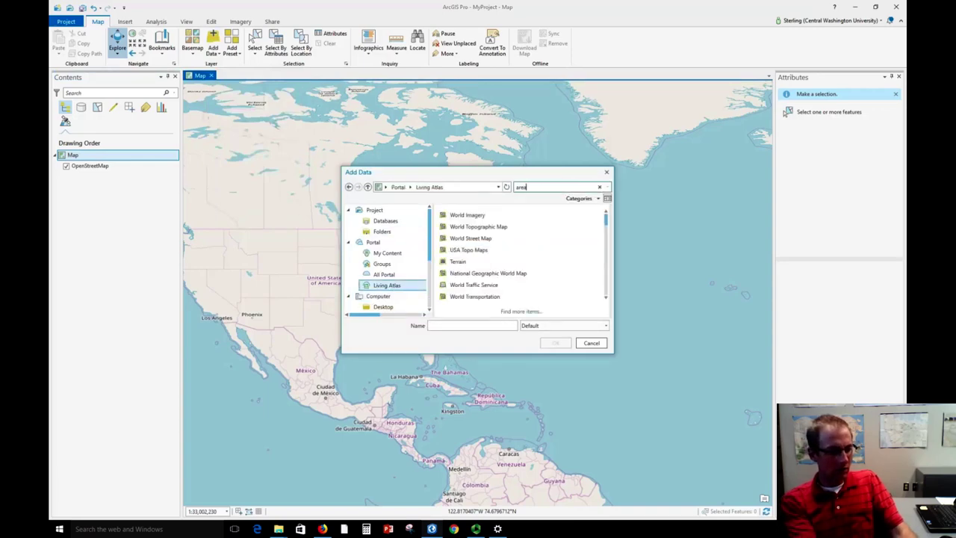
{"action": "type", "text": " code"}
{"action": "key", "text": "Return"}
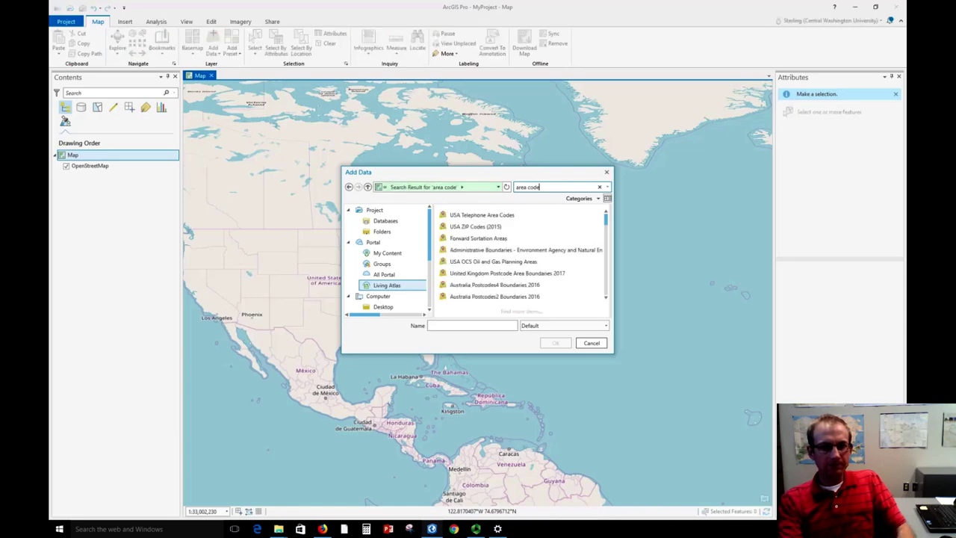
{"action": "left_click", "coordinate": [513, 215]}
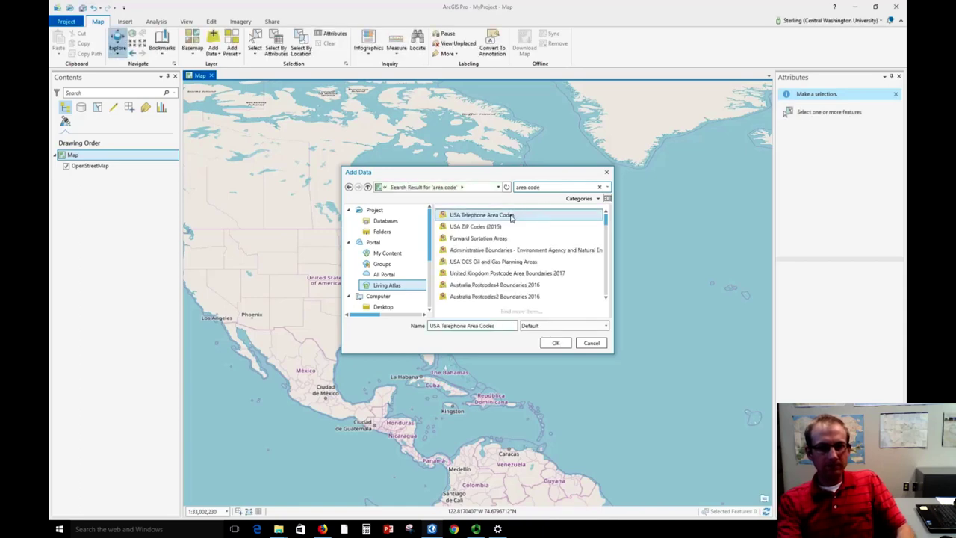
{"action": "left_click", "coordinate": [556, 343]}
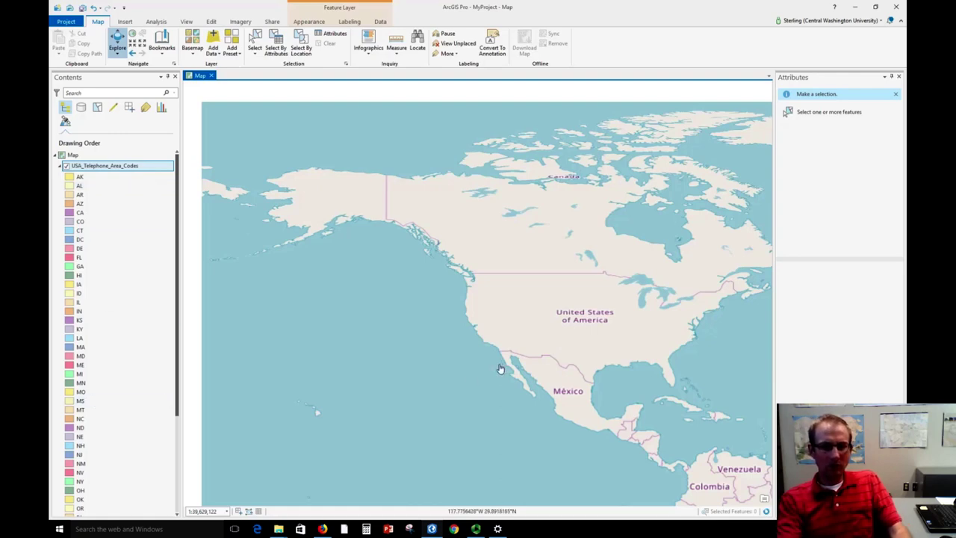
Pan west and zoom in until the Washington area code polygons and southern Canada are visible.
{"action": "left_click_drag", "start_coordinate": [501, 369], "coordinate": [322, 342]}
{"action": "scroll", "coordinate": [366, 314], "scroll_direction": "up", "scroll_amount": 3}
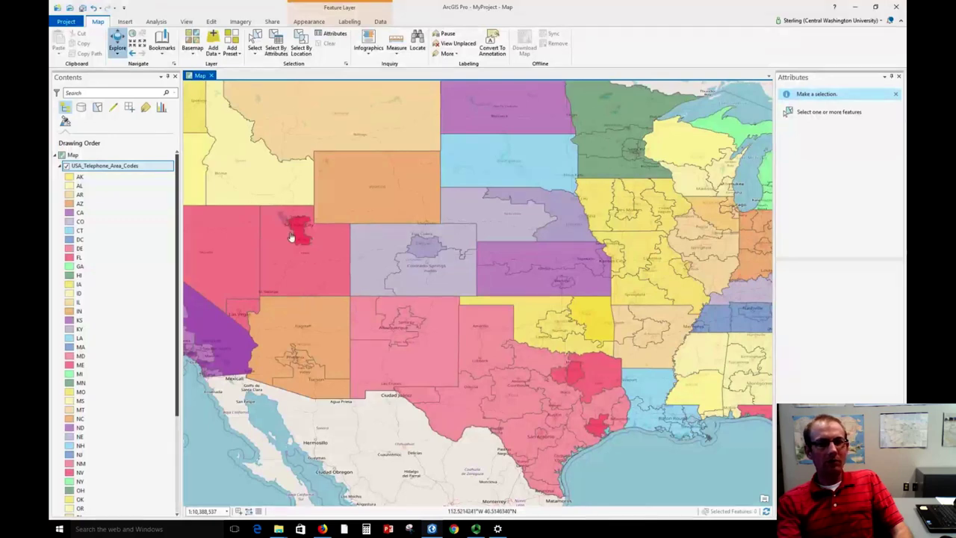
{"action": "left_click_drag", "start_coordinate": [292, 237], "coordinate": [454, 340]}
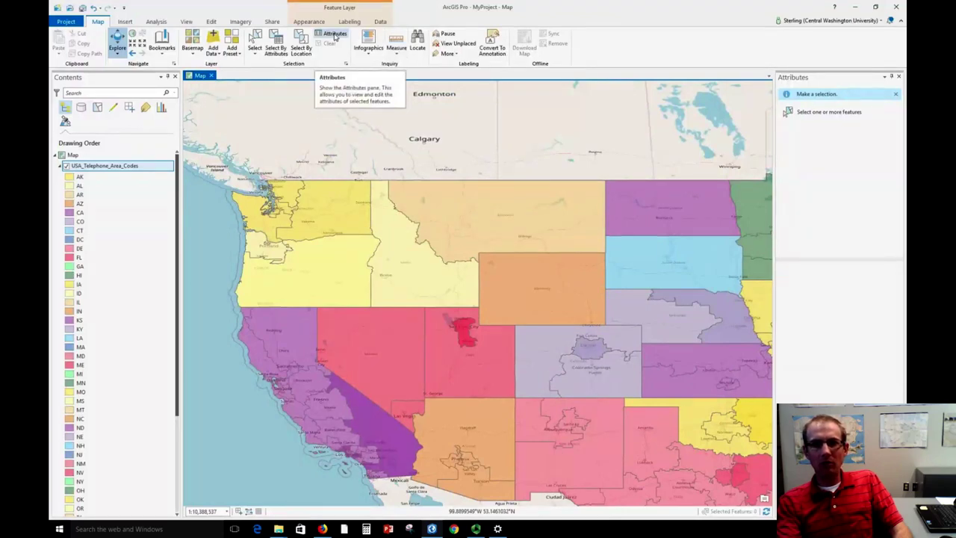
Open the Attributes pane and select the Idaho 208 polygon, then the Washington 509 polygon.
{"action": "left_click", "coordinate": [335, 36]}
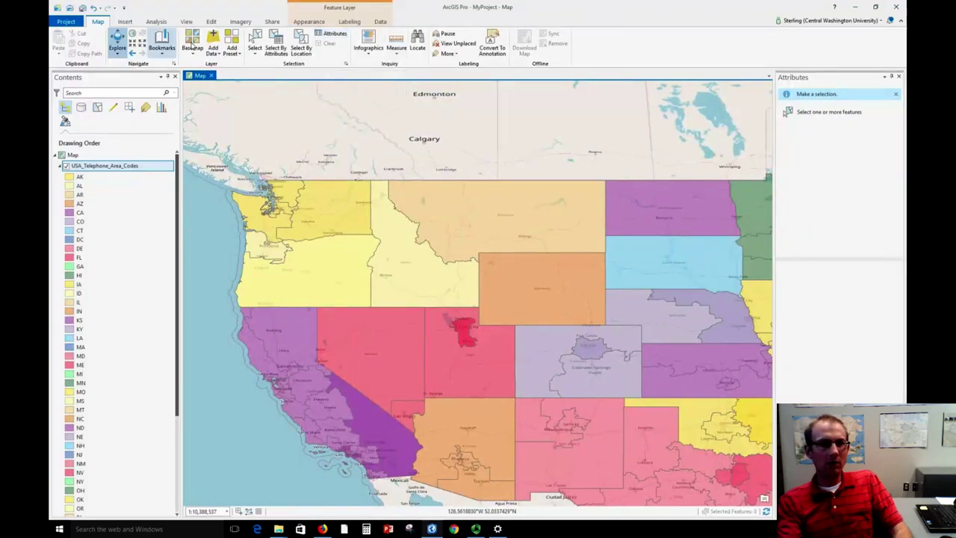
{"action": "left_click", "coordinate": [254, 44]}
{"action": "left_click", "coordinate": [408, 274]}
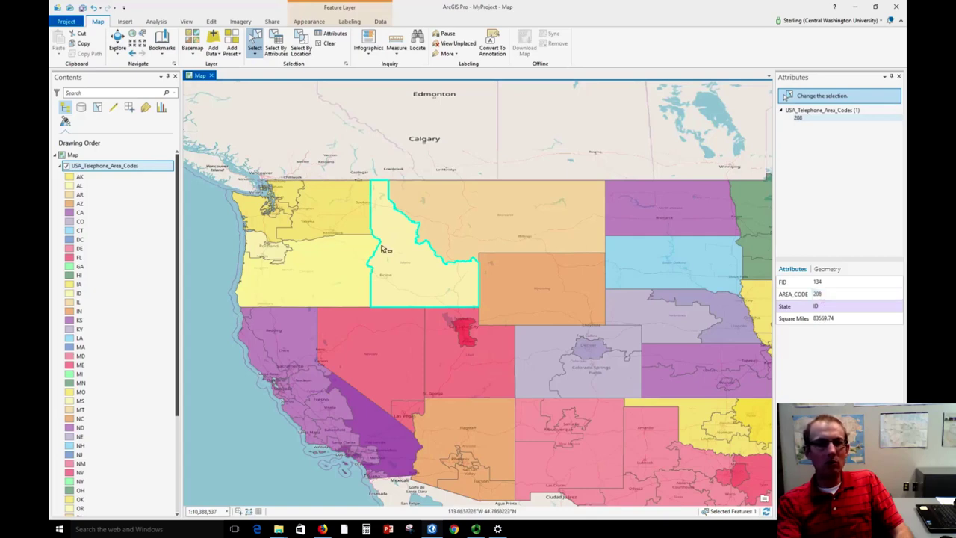
{"action": "left_click", "coordinate": [335, 225]}
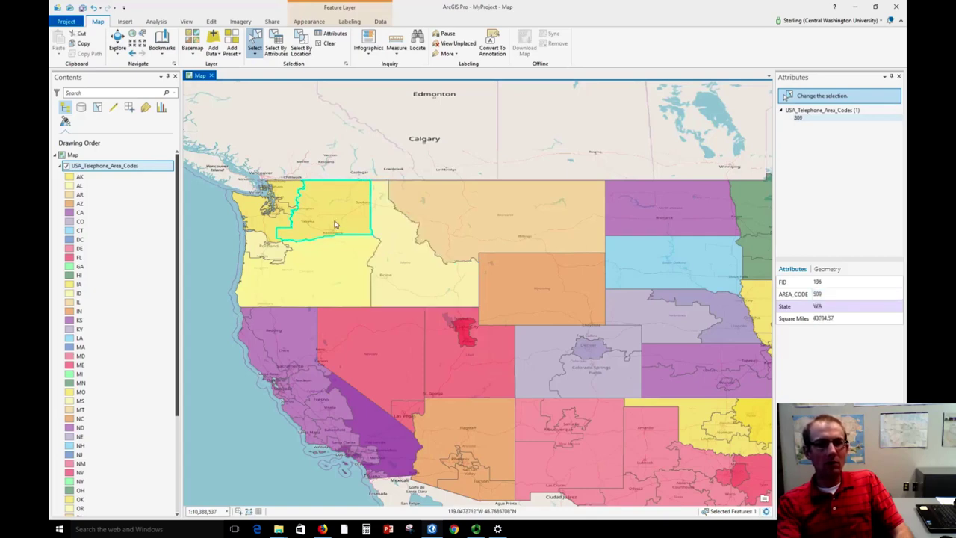